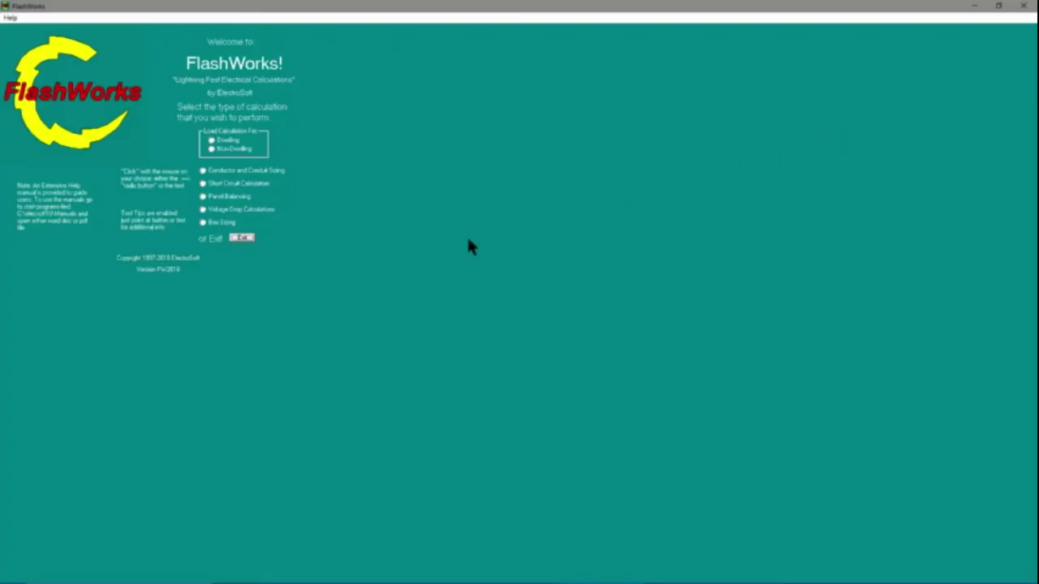
Step: Start a new panel balancing calculation from the welcome screen
click(203, 198)
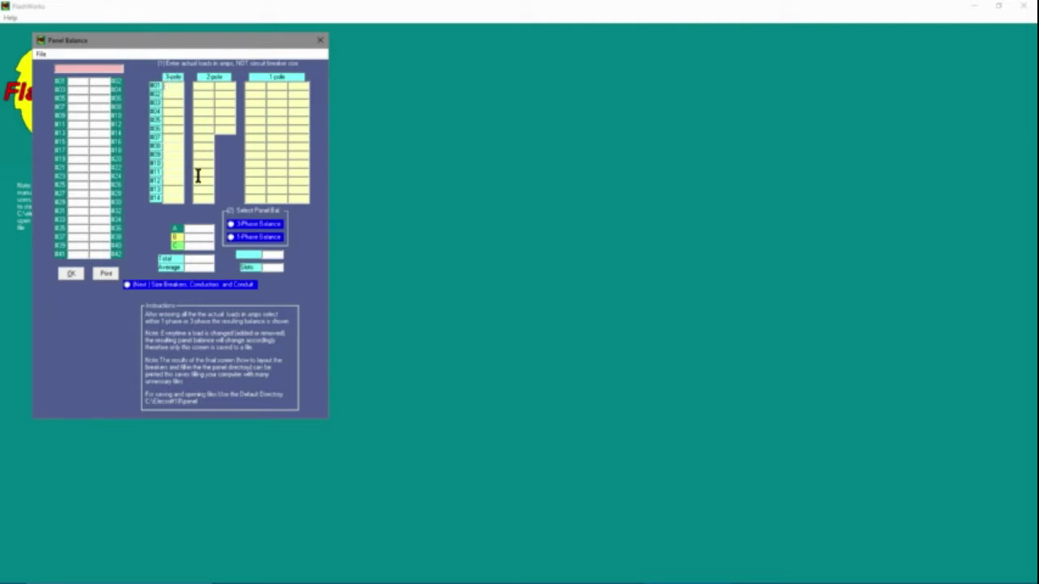
Step: Open an existing panel file, browsing to the C:\elecsoft18\panel folder
click(41, 54)
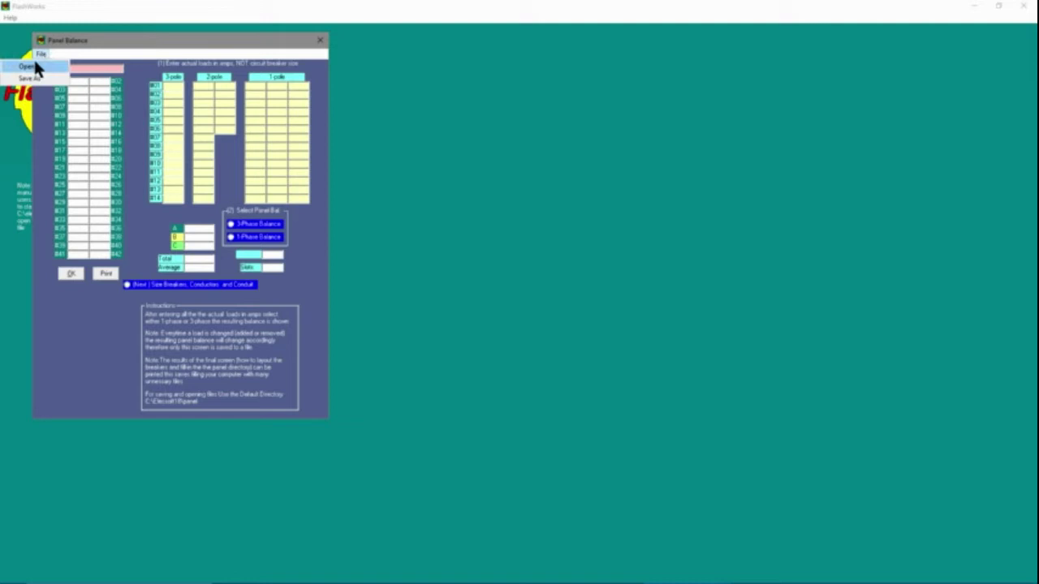
click(36, 67)
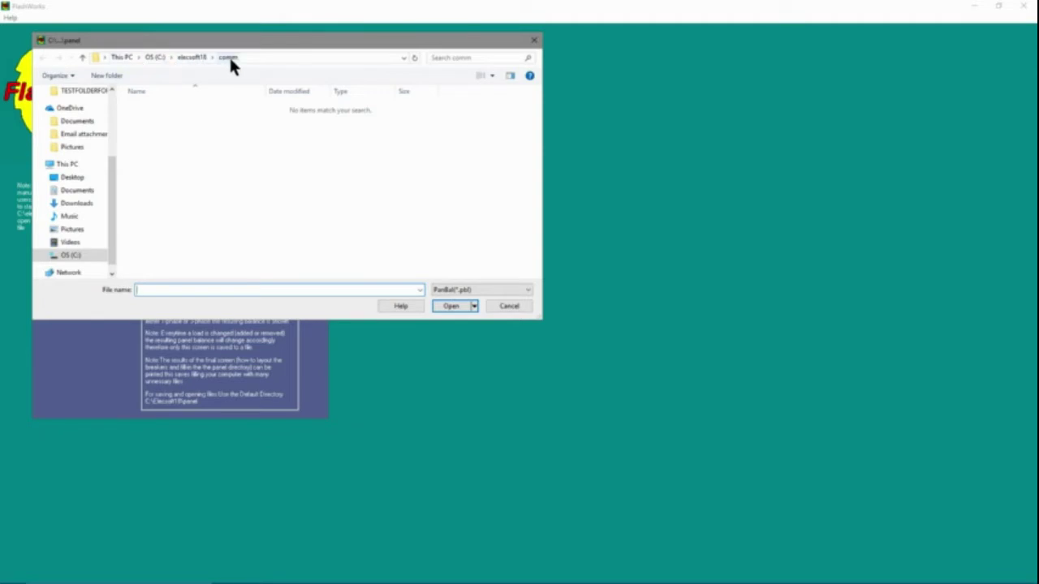
click(79, 256)
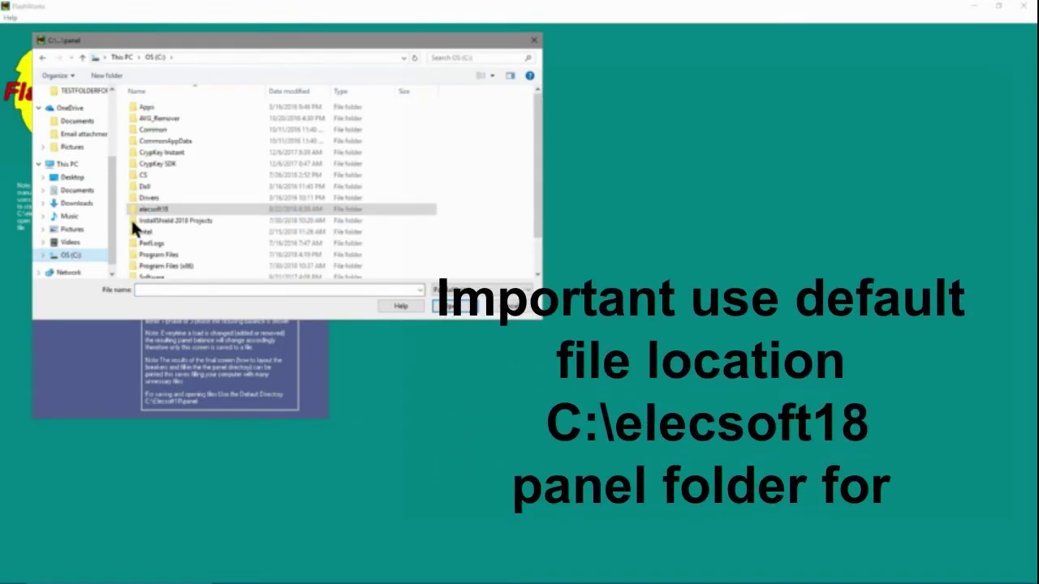
click(170, 211)
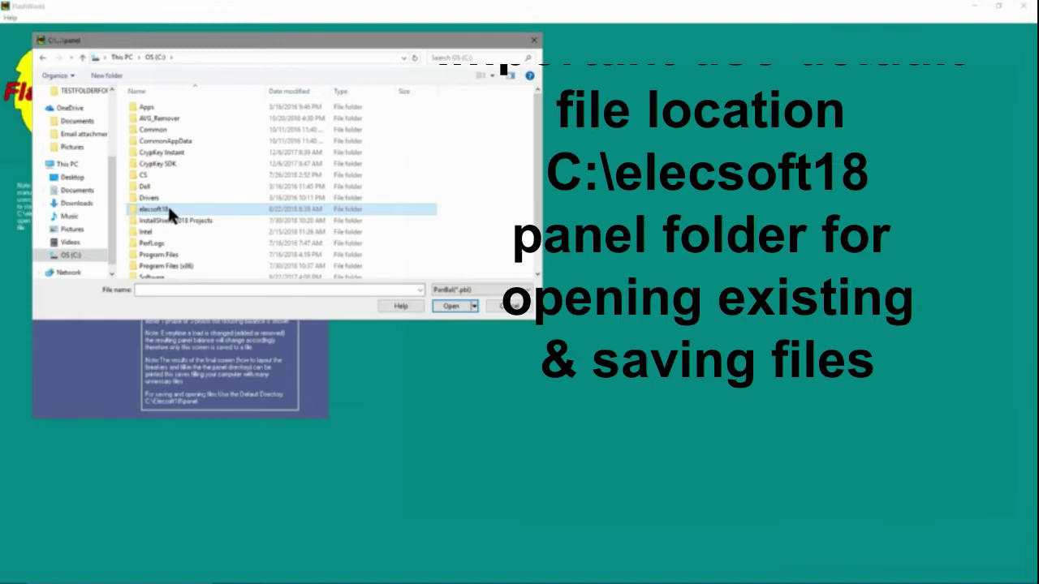
double_click(169, 212)
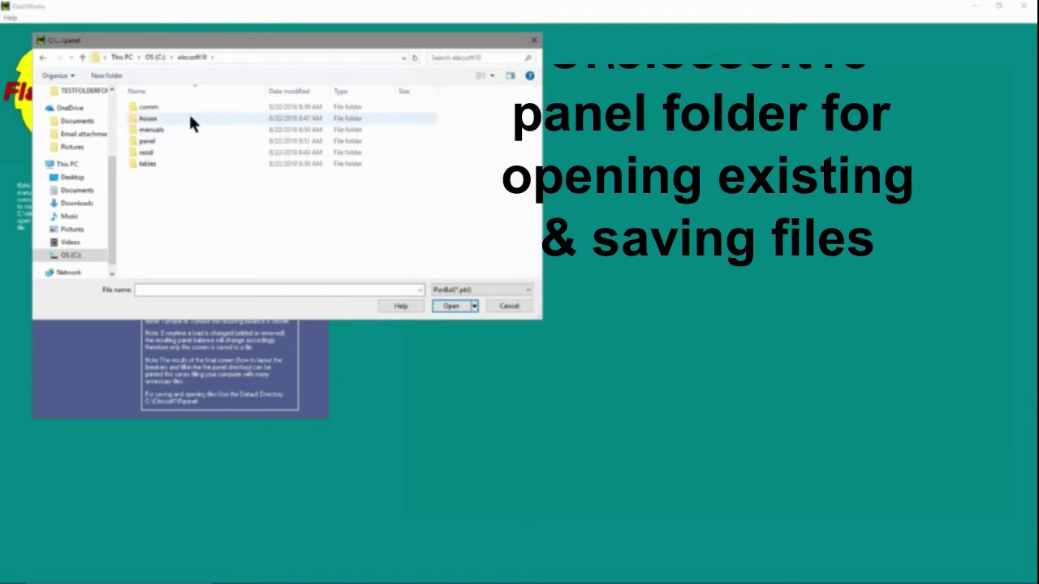
double_click(157, 142)
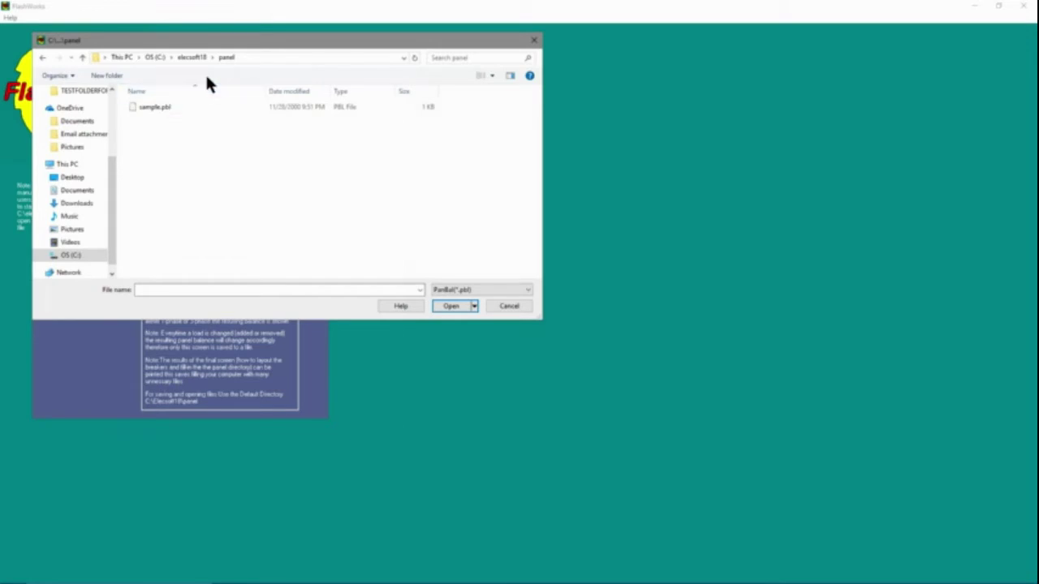
Step: Load the sample.pbl panel balance file
double_click(160, 108)
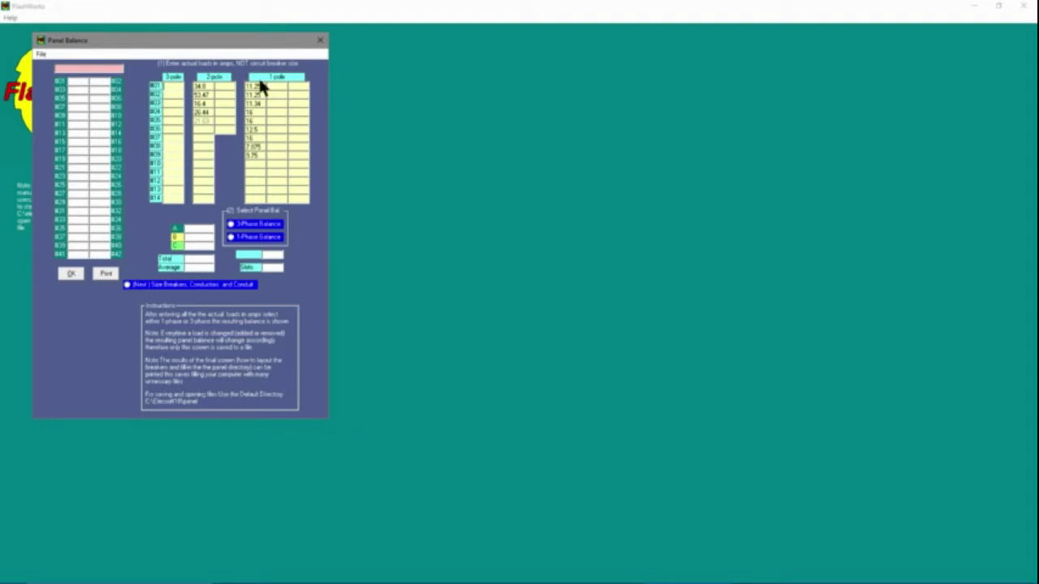
Step: Balance the loads single-phase, giving phase A 208.6 A and phase B 208.8 A
click(233, 243)
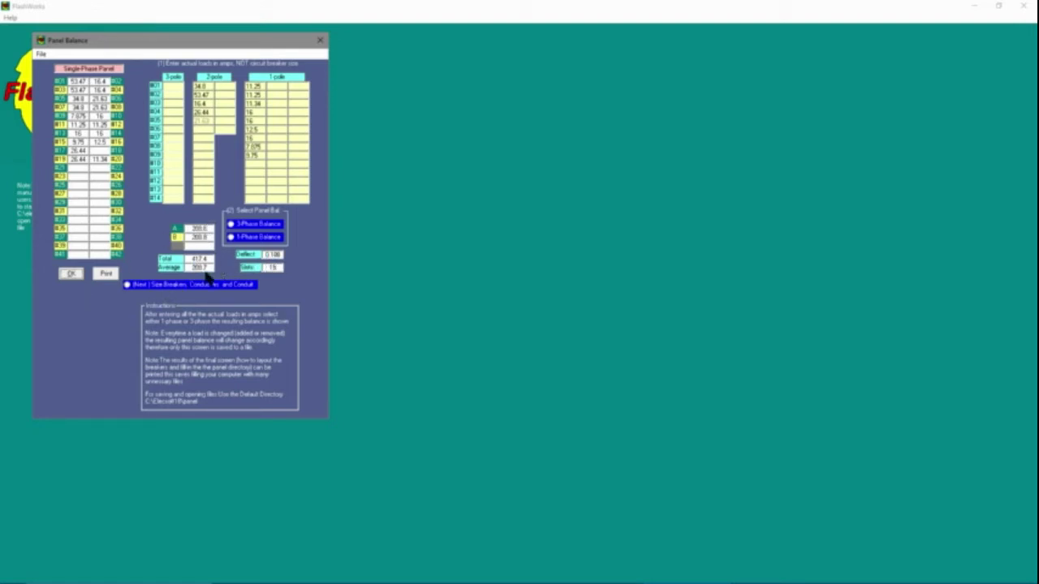
Step: Proceed to sizing breakers, conductors and conduit for the single-phase panel circuits
click(126, 285)
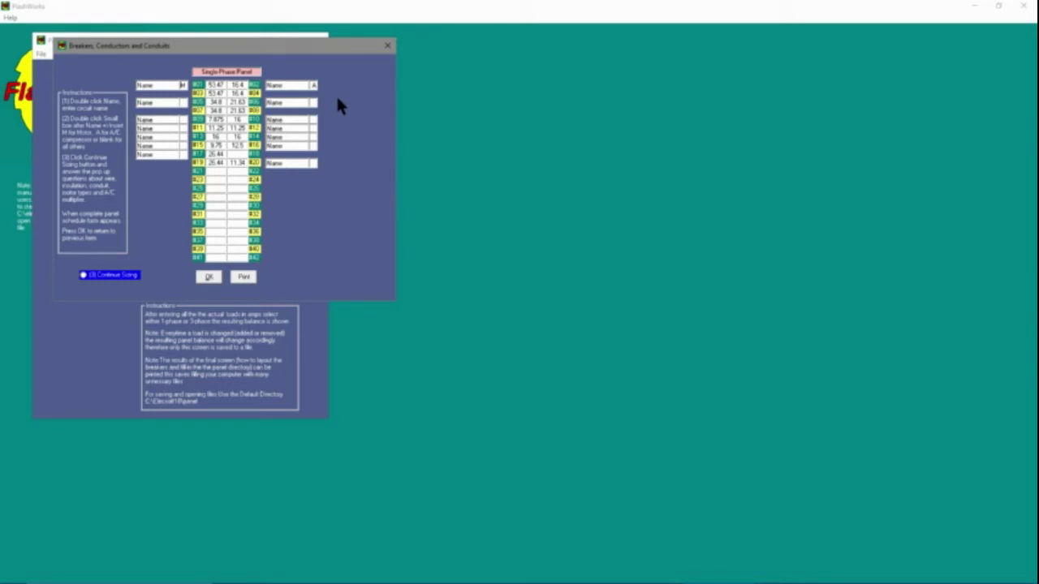
Step: Choose copper XHHW wire in PVC conduit and confirm the wire choices
click(85, 276)
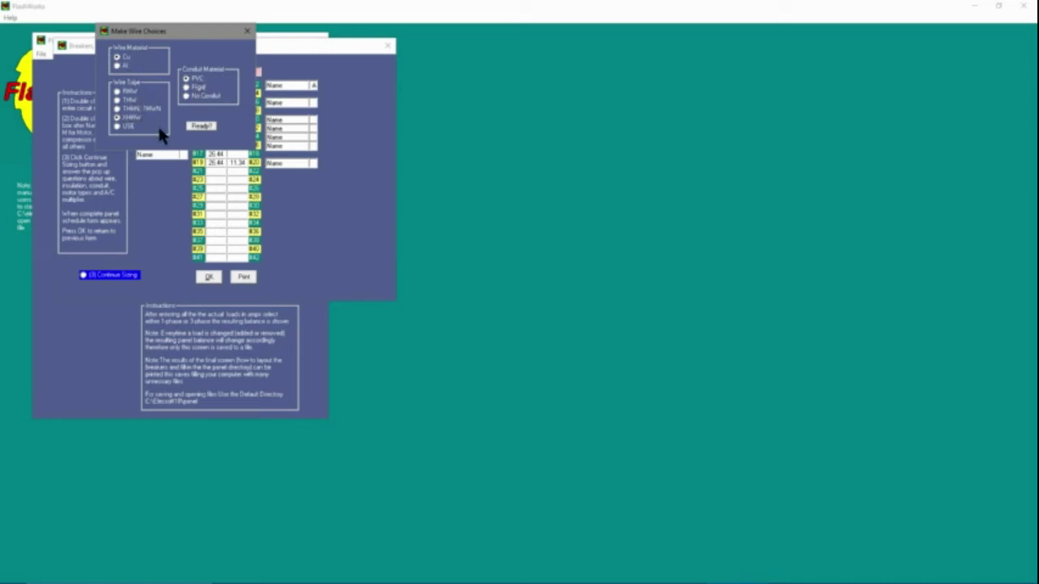
click(200, 126)
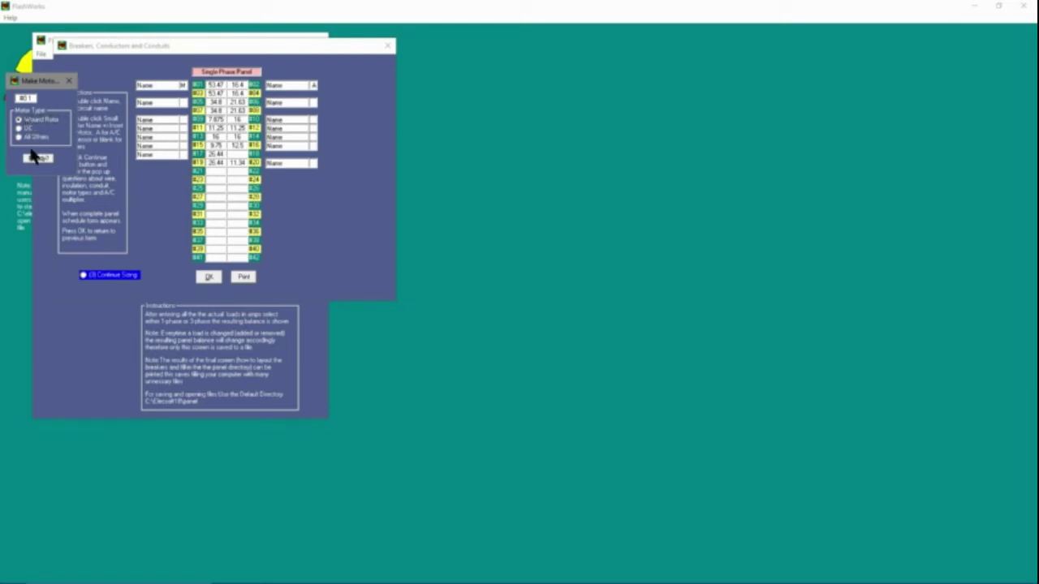
Step: Confirm the motor type for the motor circuit load
click(33, 159)
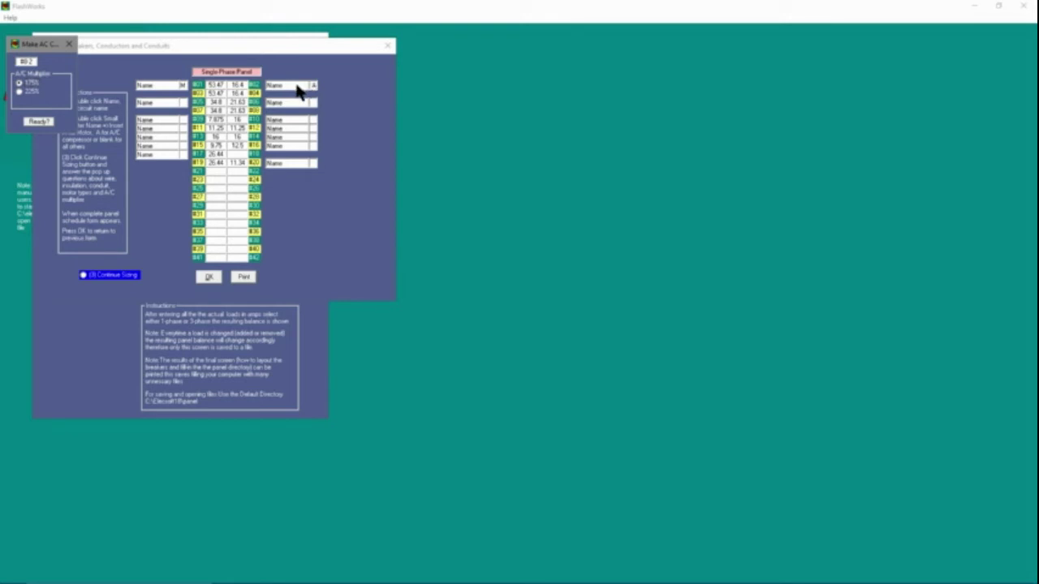
click(36, 122)
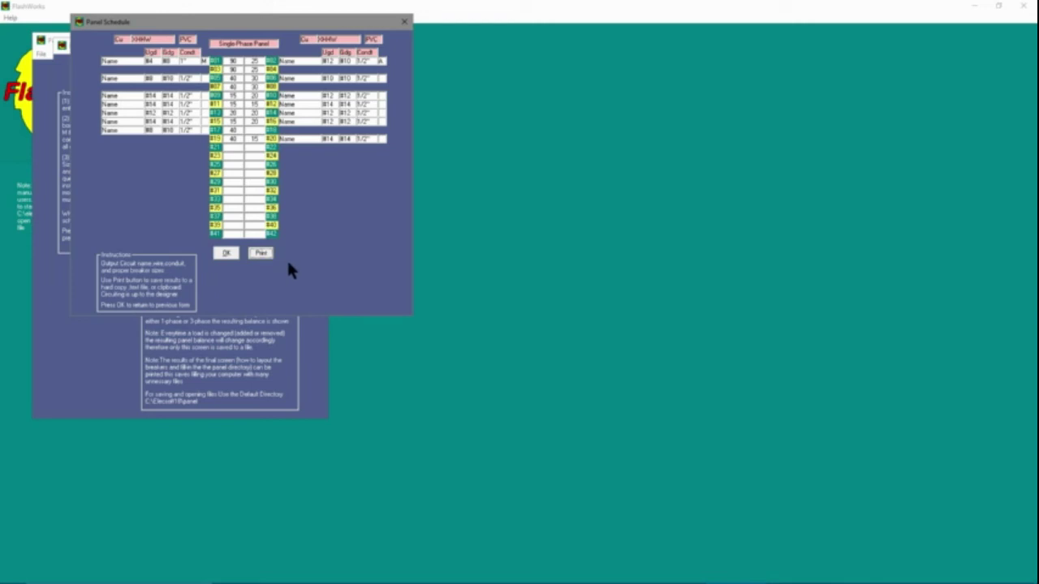
Step: Close the panel schedule and breaker sizing windows, returning to Panel Balance
click(226, 254)
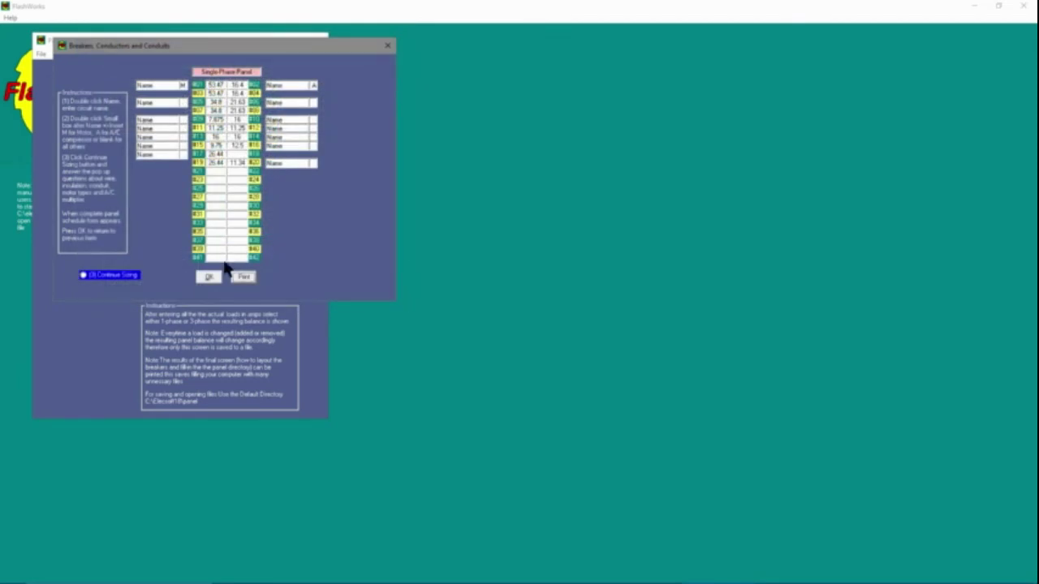
click(209, 278)
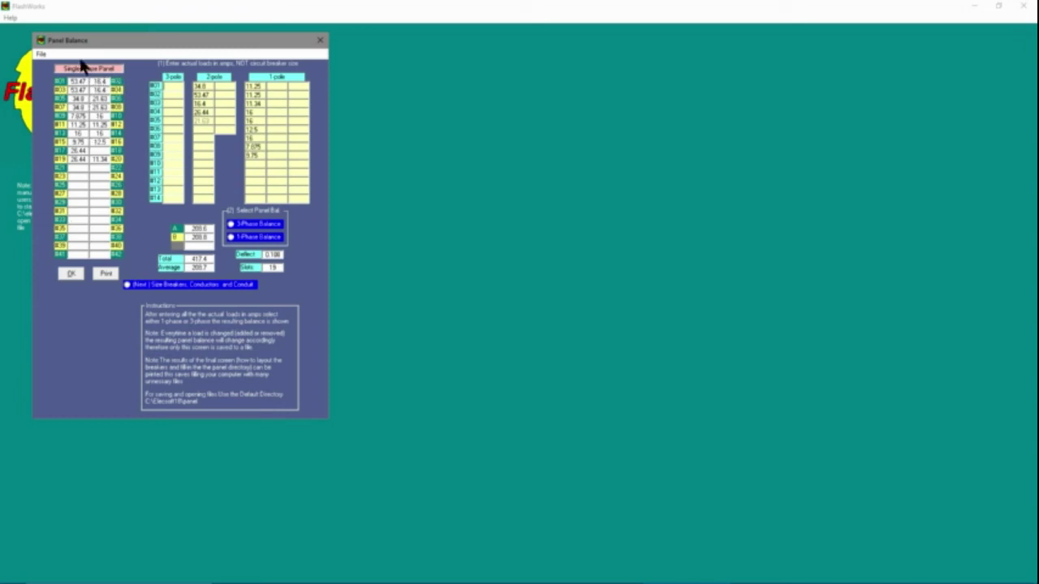
click(38, 55)
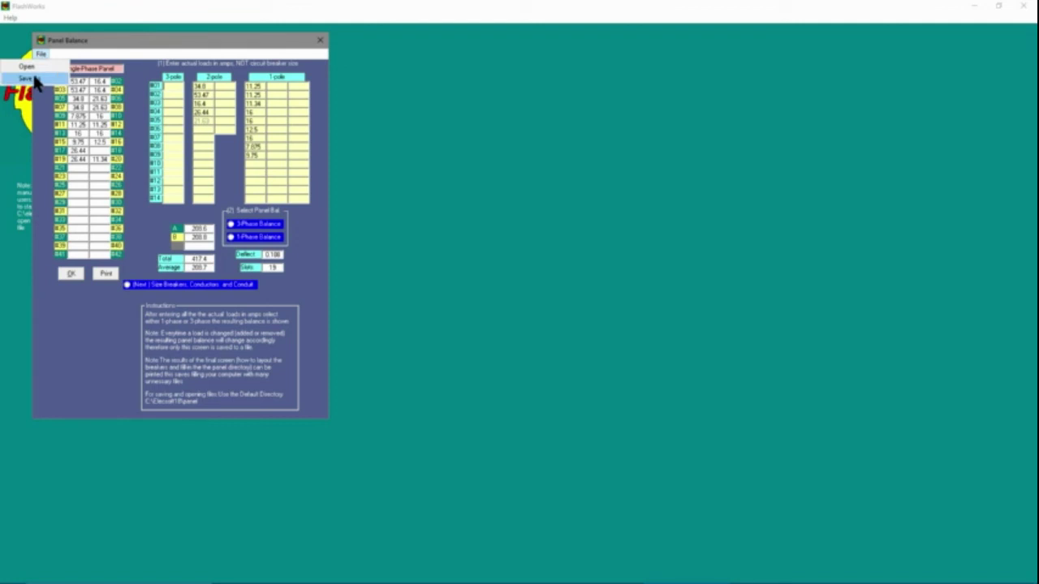
click(34, 79)
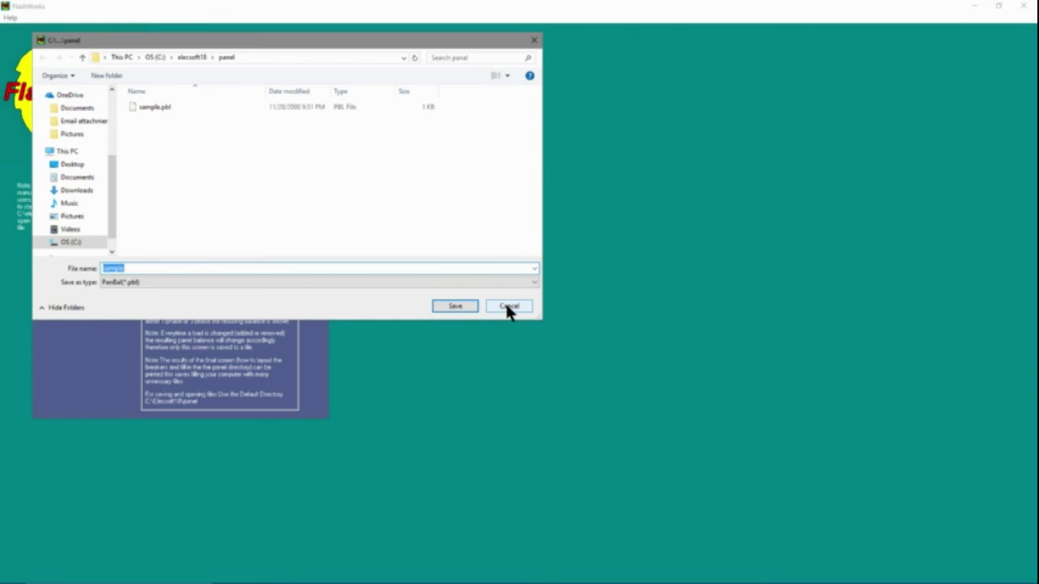
click(508, 309)
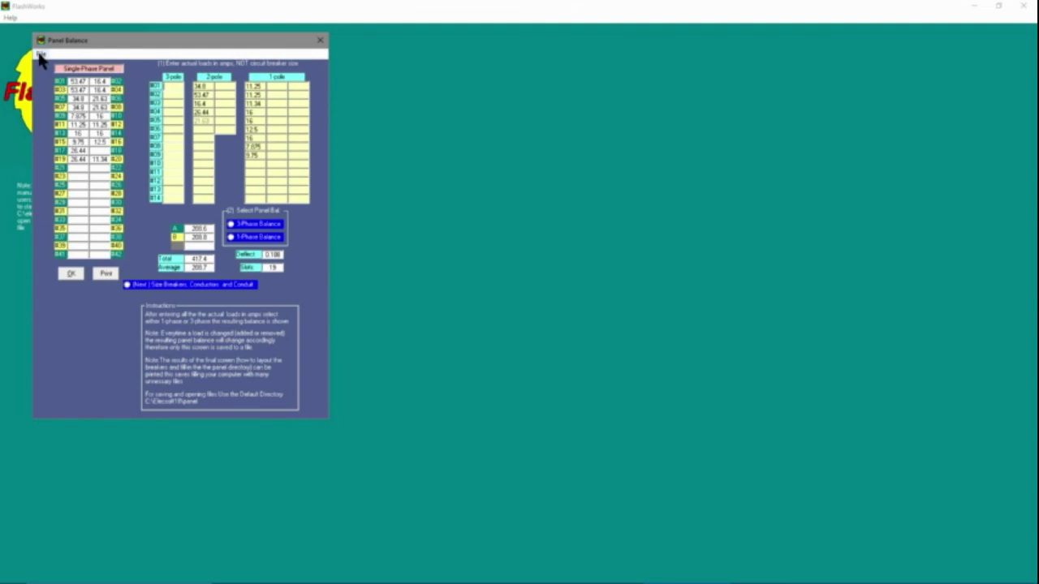
Step: Close the Panel Balance window and return to the welcome screen
click(41, 54)
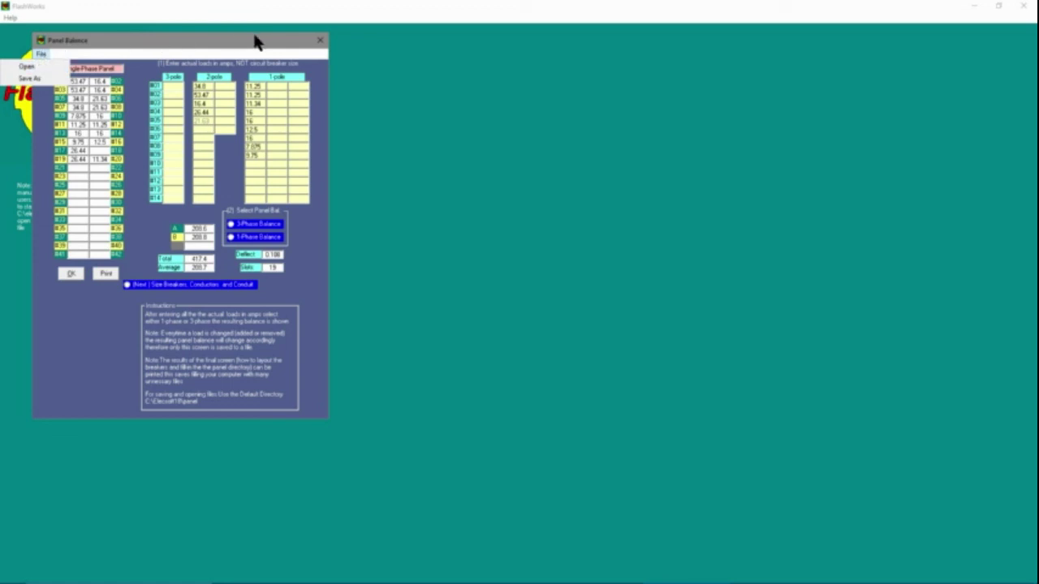
click(70, 276)
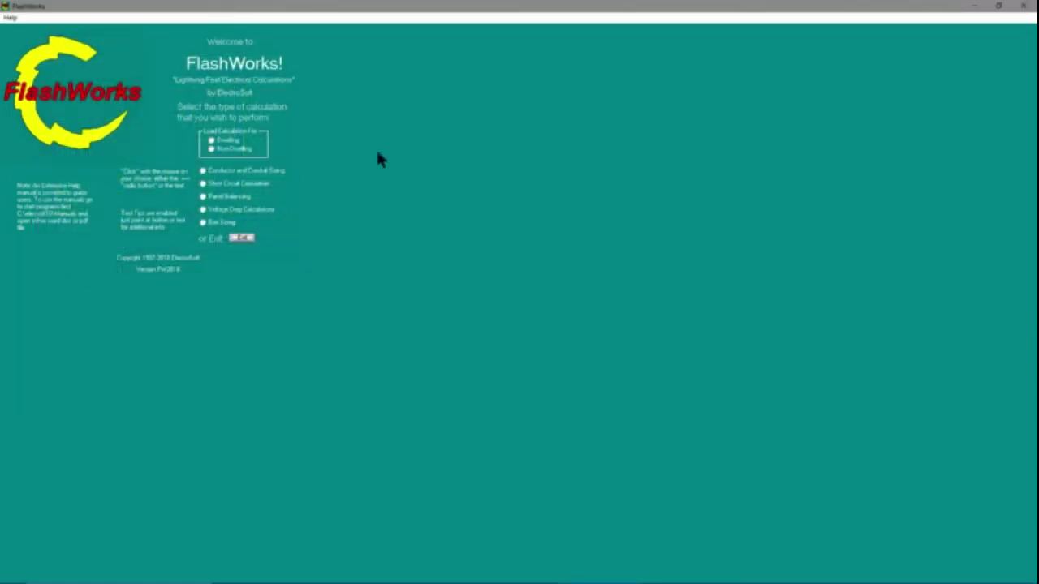